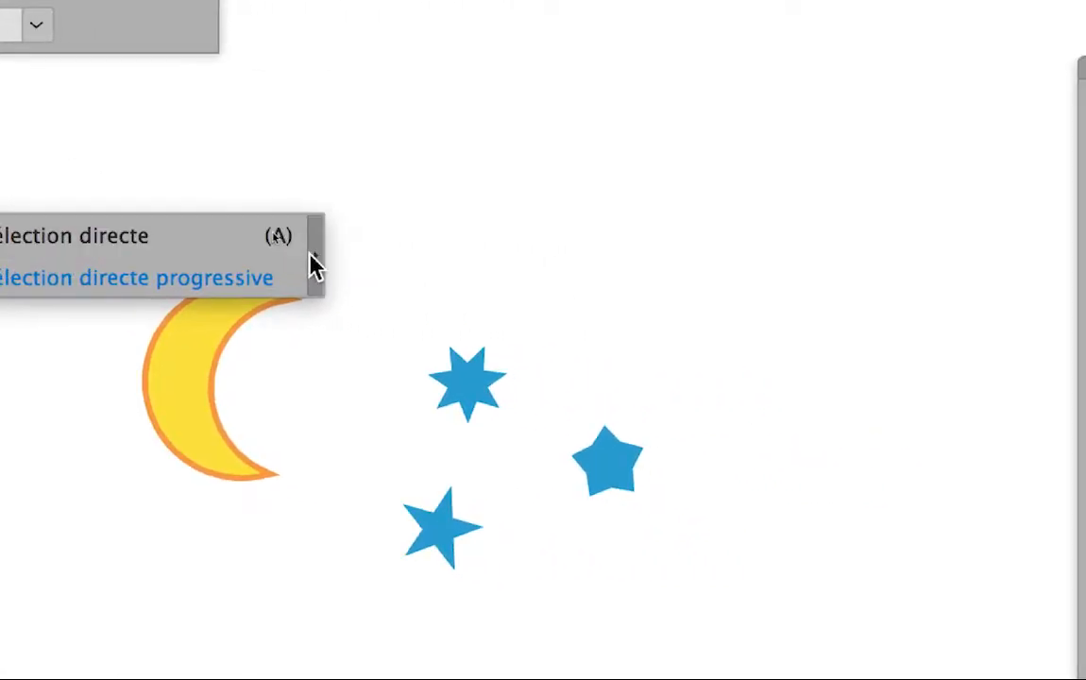
# Tear off the Direct Selection tool group as a floating panel and place it above the moon
pyautogui.click(341, 260)
pyautogui.moveTo(183, 267); pyautogui.dragTo(438, 171)
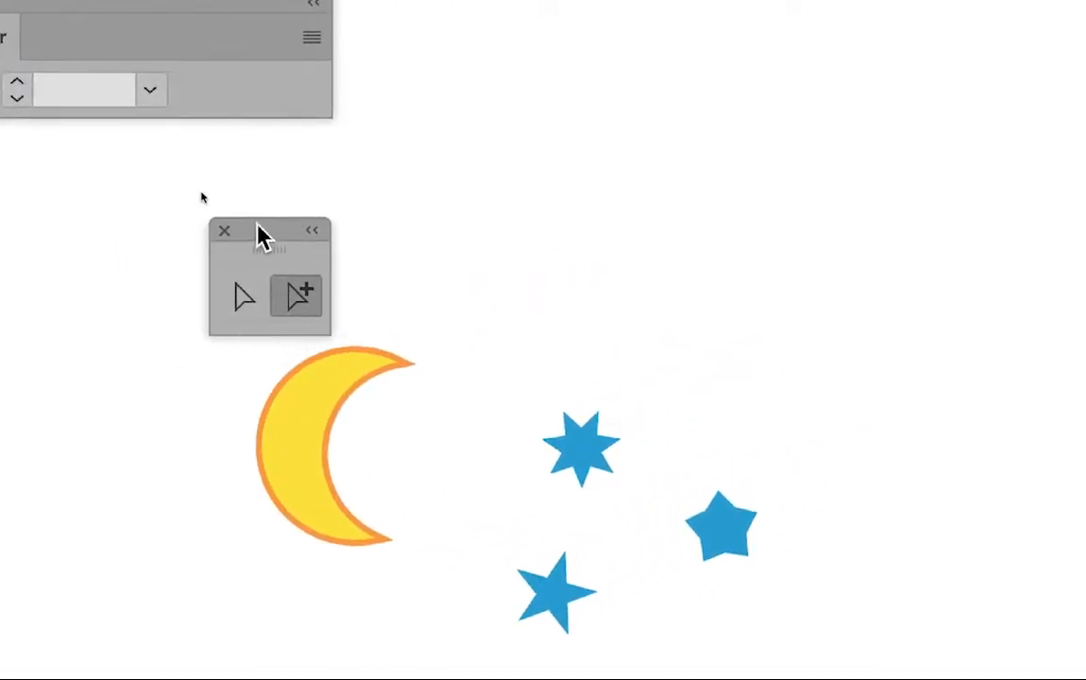
# Try selecting and deselecting the whole moon with the Group Selection tool
pyautogui.click(554, 314)
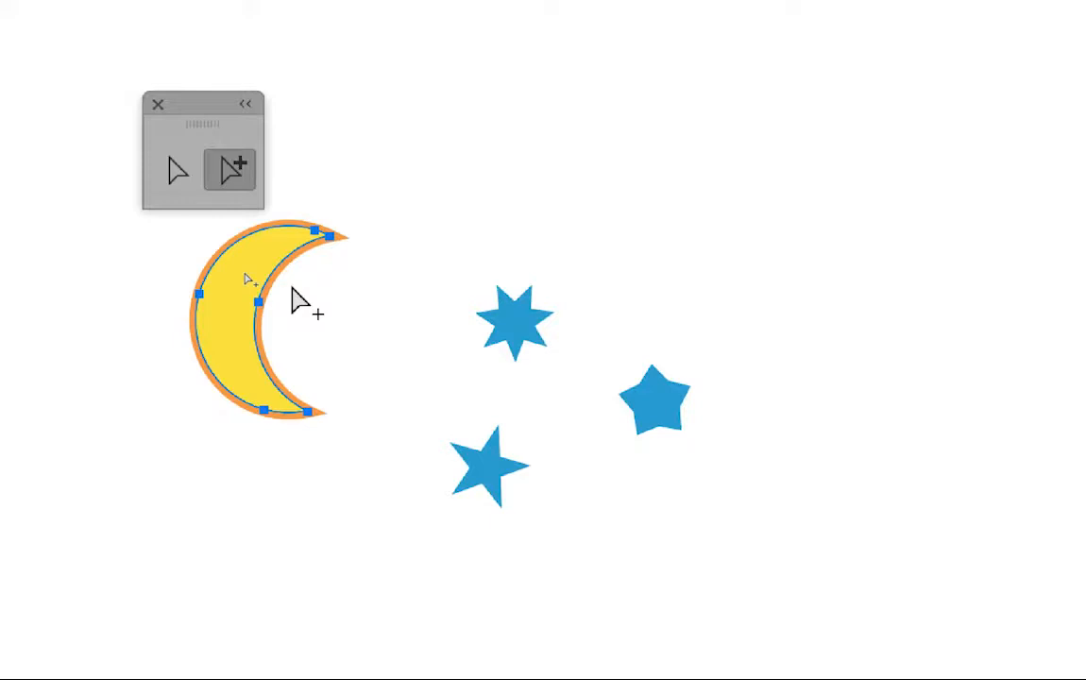
pyautogui.press('super+shift+a')
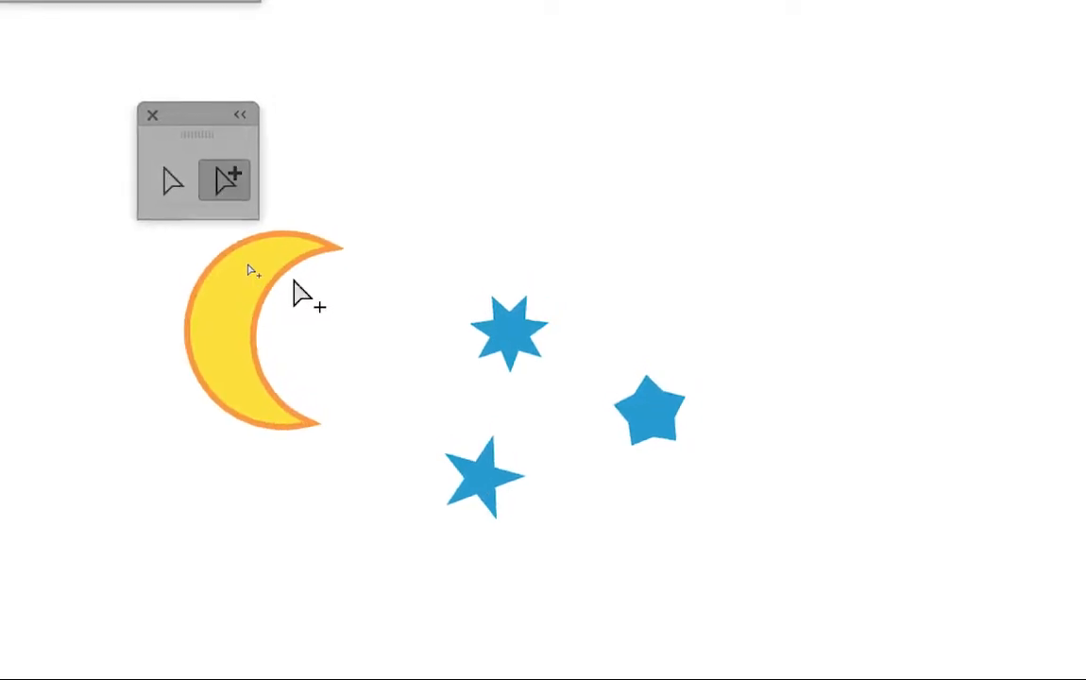
pyautogui.click(249, 267)
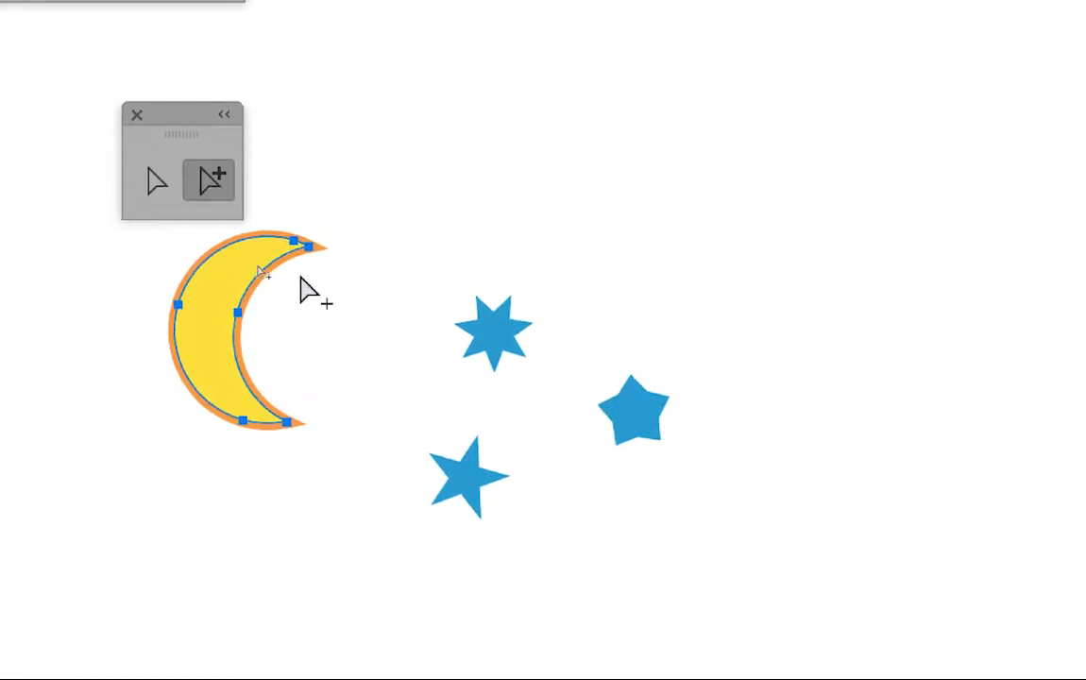
pyautogui.press('super+shift+a')
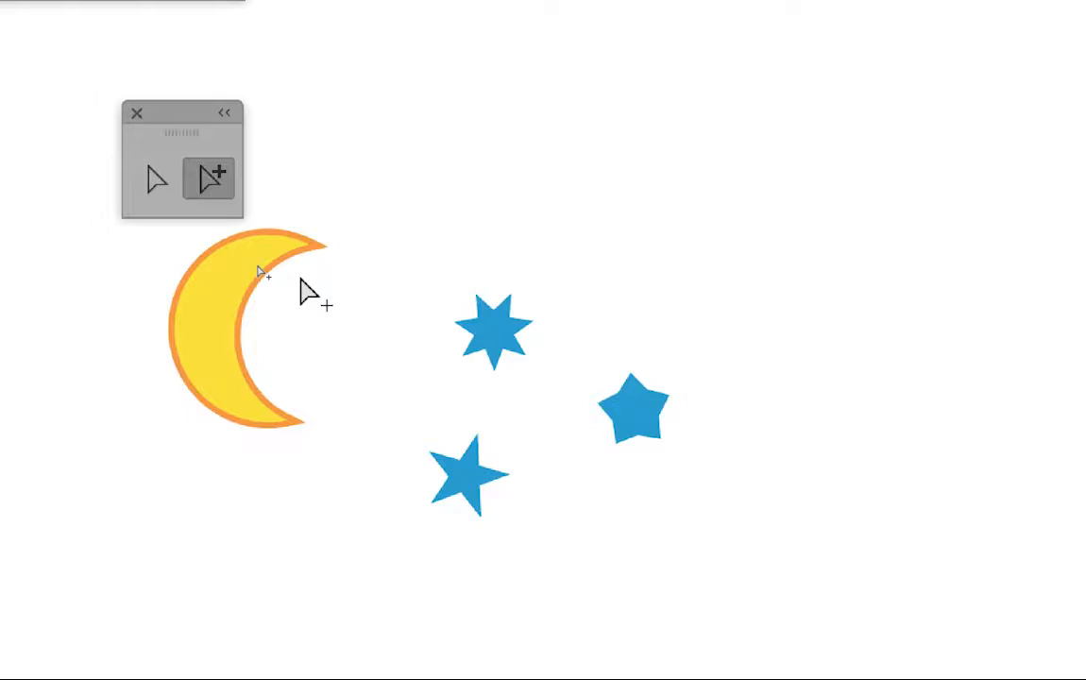
pyautogui.click(257, 271)
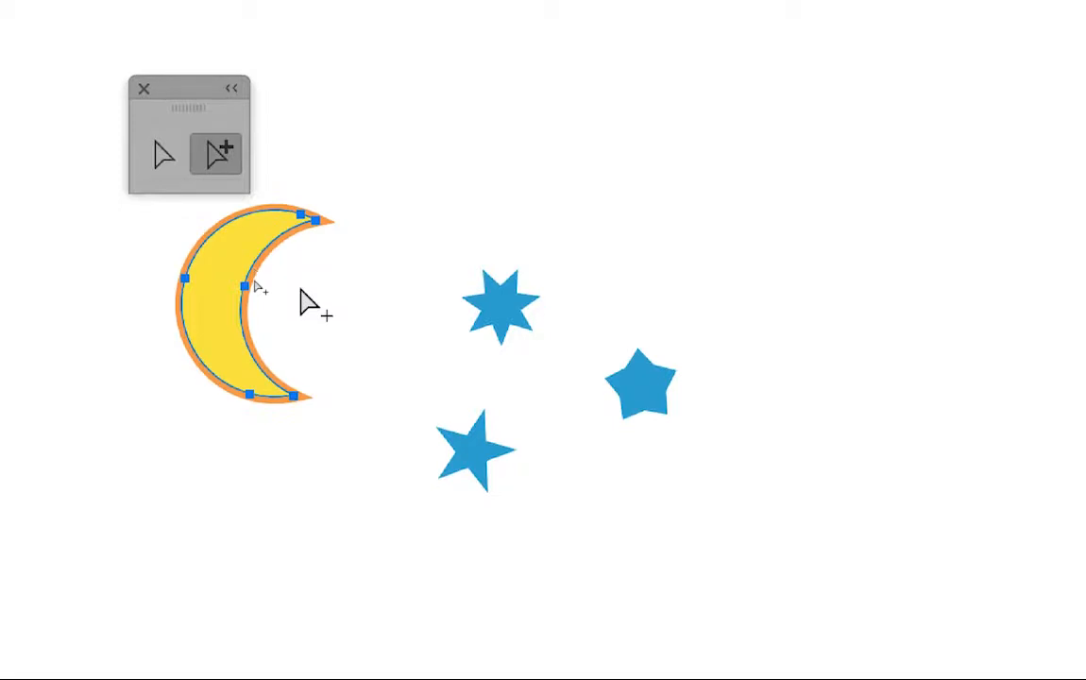
pyautogui.click(300, 288)
pyautogui.click(287, 286)
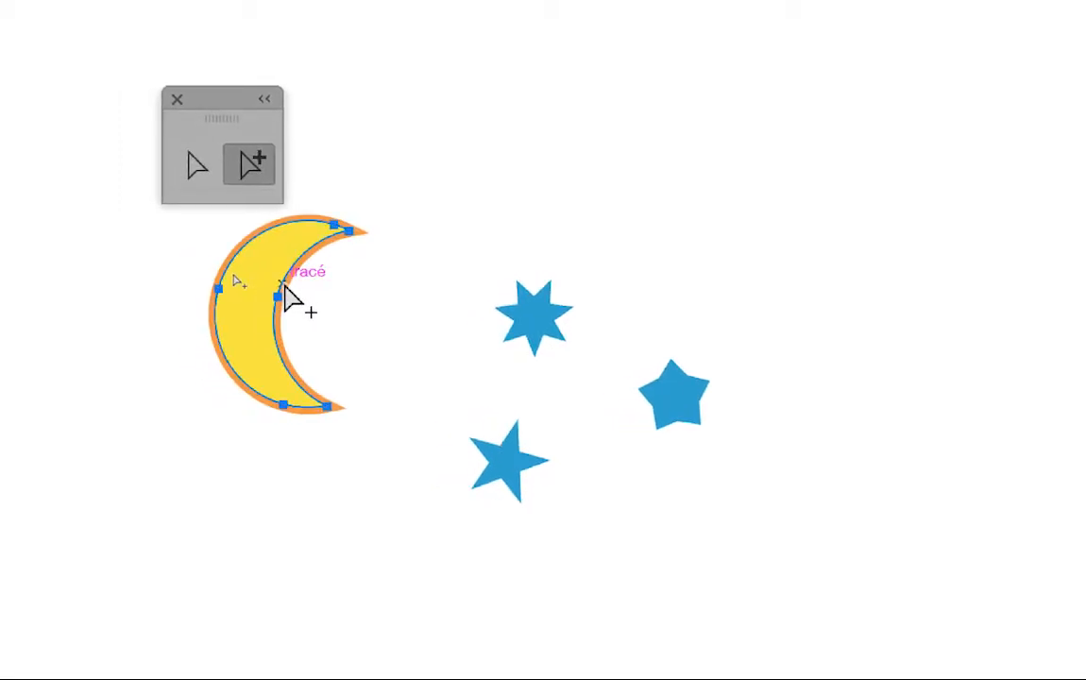
pyautogui.click(306, 303)
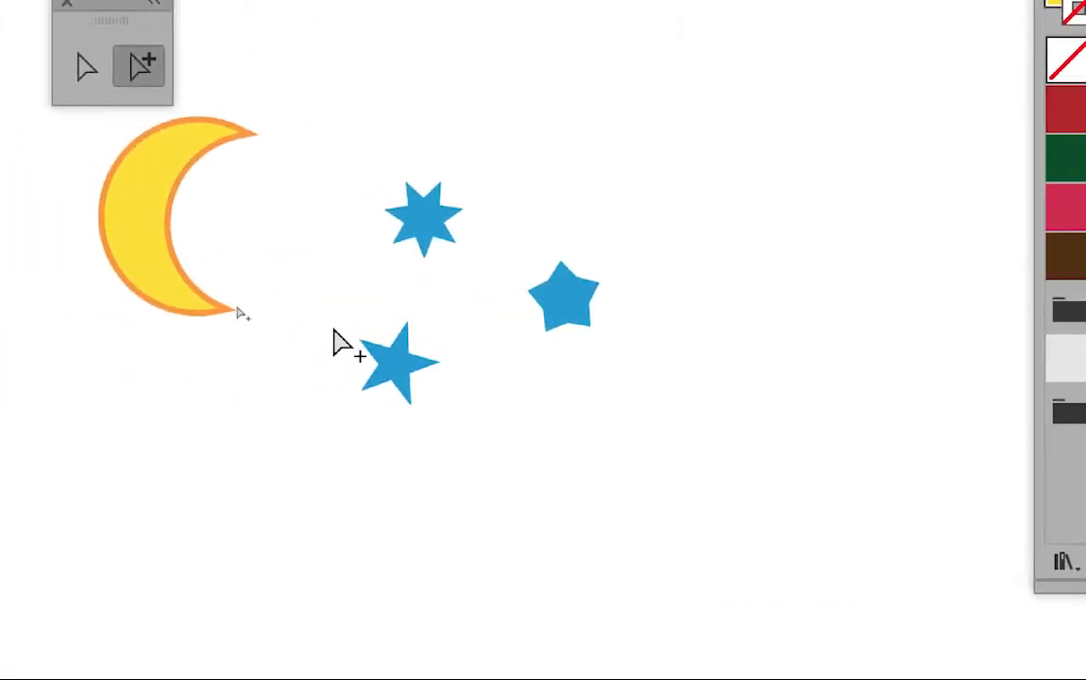
# Activate the Selection tool, select the moon and the three stars, and clear them from the artboard
pyautogui.moveTo(262, 233); pyautogui.dragTo(192, 192)
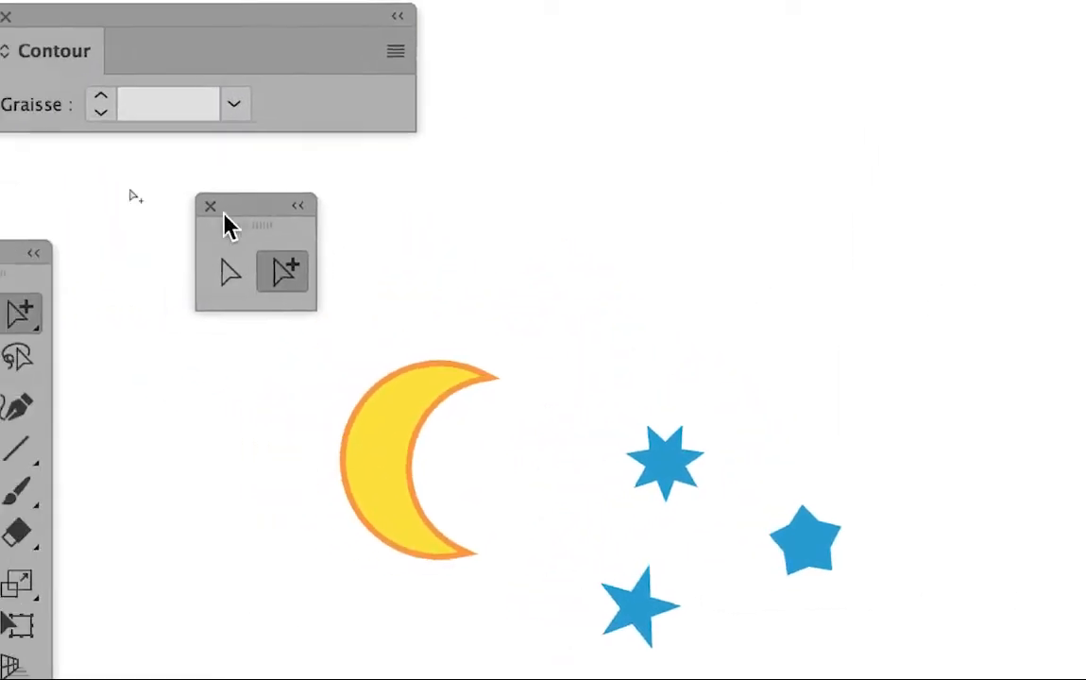
pyautogui.click(104, 248)
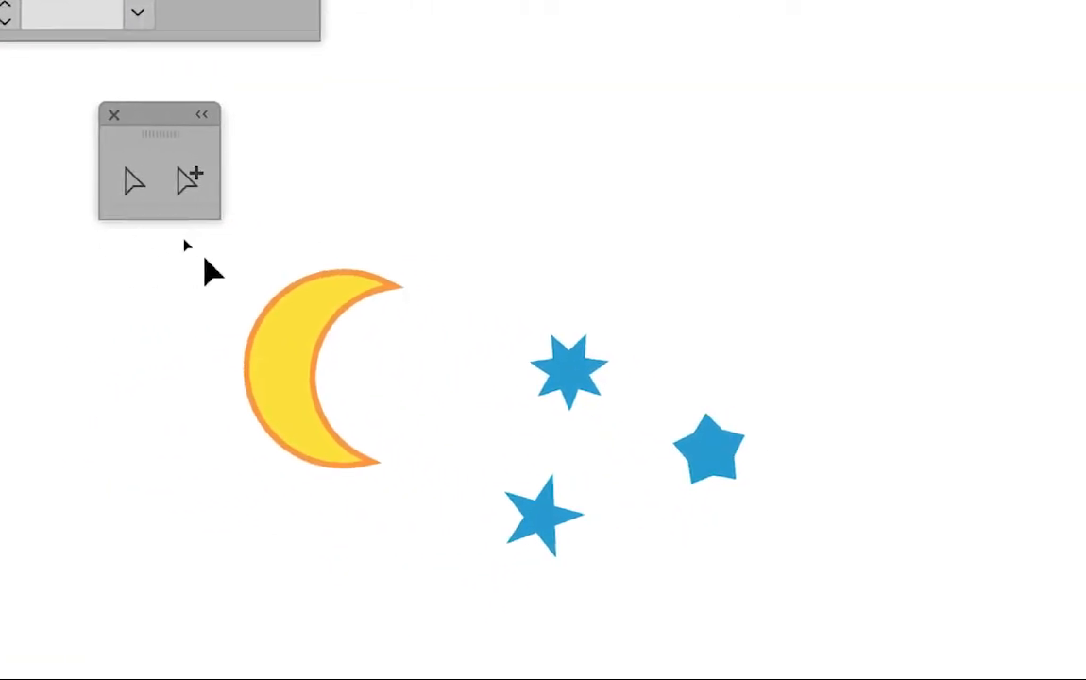
pyautogui.moveTo(427, 288); pyautogui.dragTo(1058, 623)
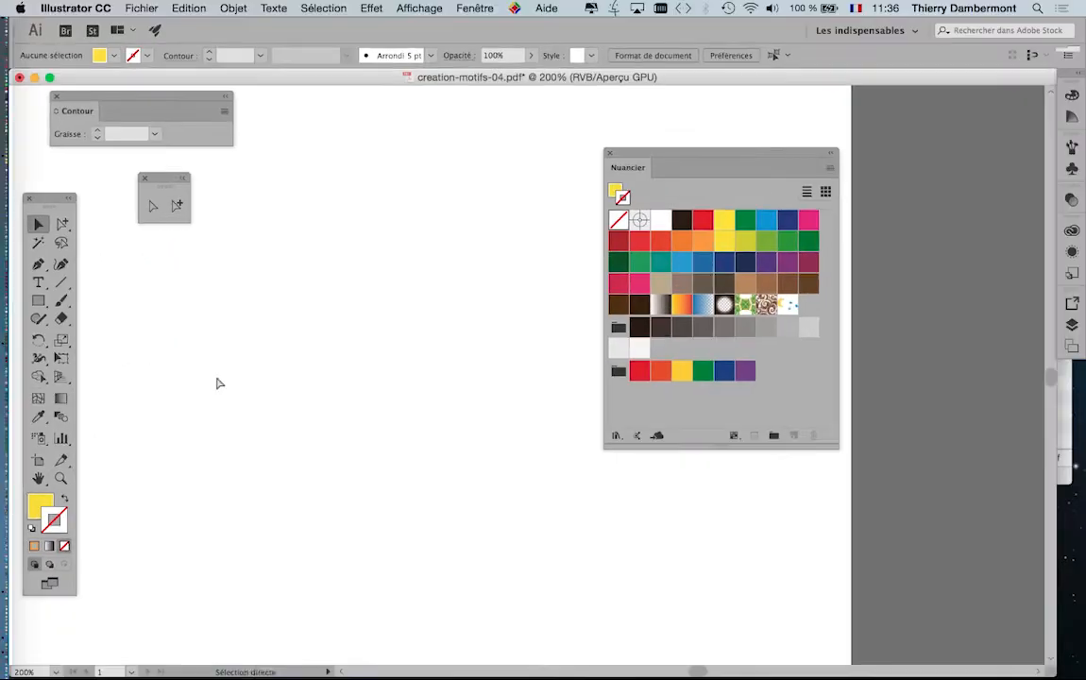
# Close the floating Direct Selection tool group and move the Swatches panel toward the artboard's right edge
pyautogui.click(144, 178)
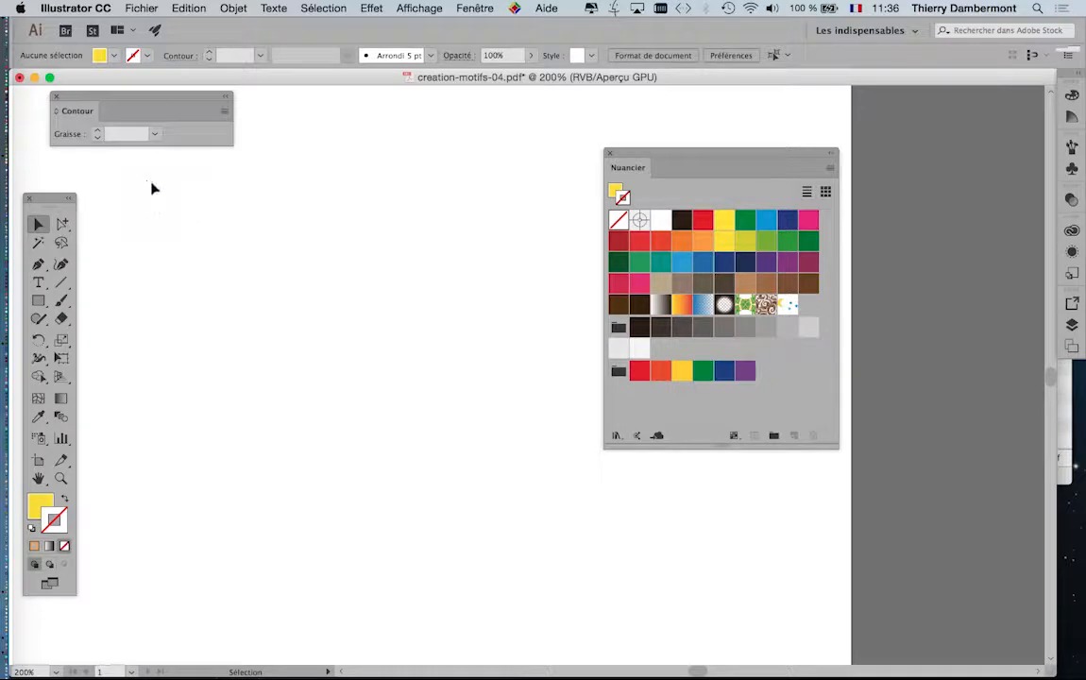
pyautogui.moveTo(627, 156); pyautogui.dragTo(771, 166)
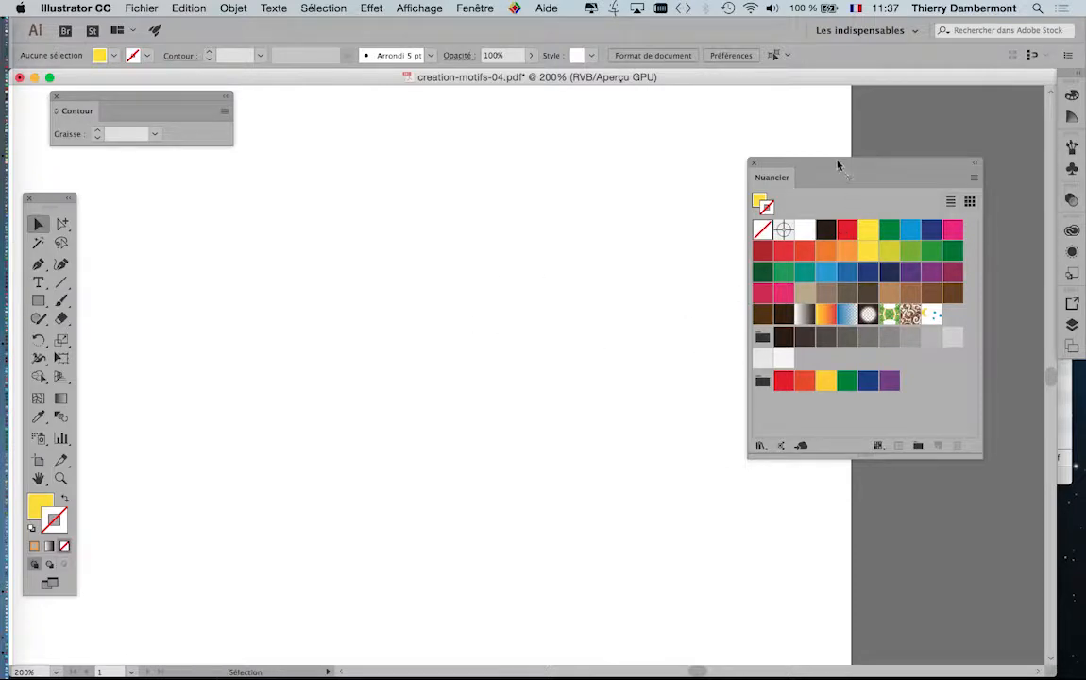
pyautogui.moveTo(837, 165); pyautogui.dragTo(851, 138)
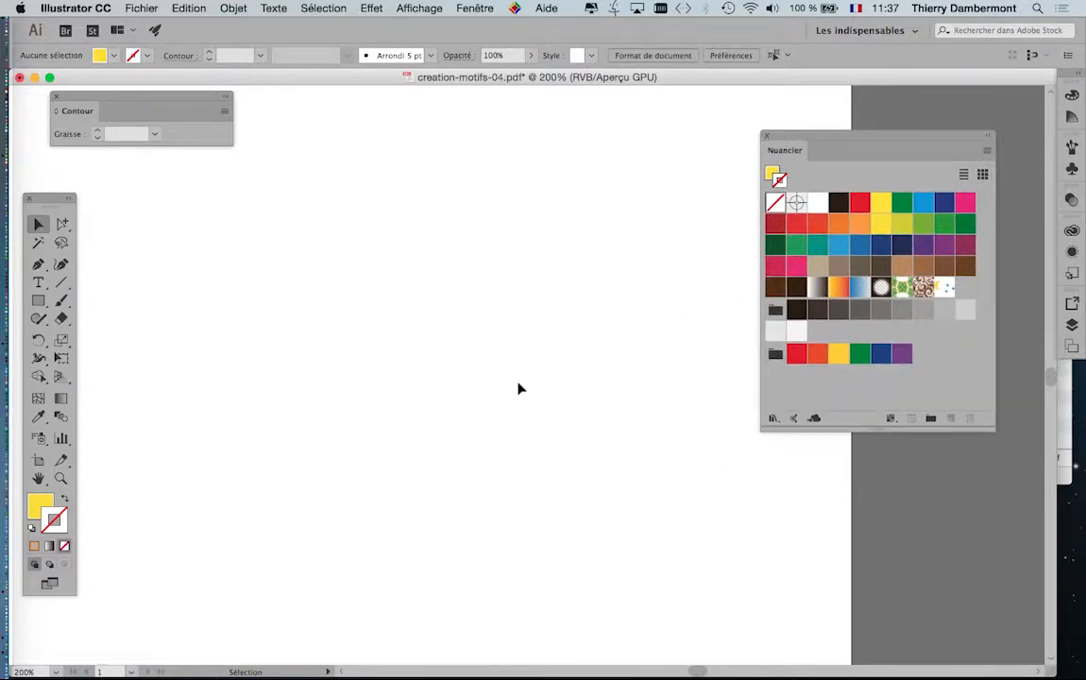
# Open the moon and stars pattern swatch for editing
pyautogui.press('super+minus')
pyautogui.press('super+minus')
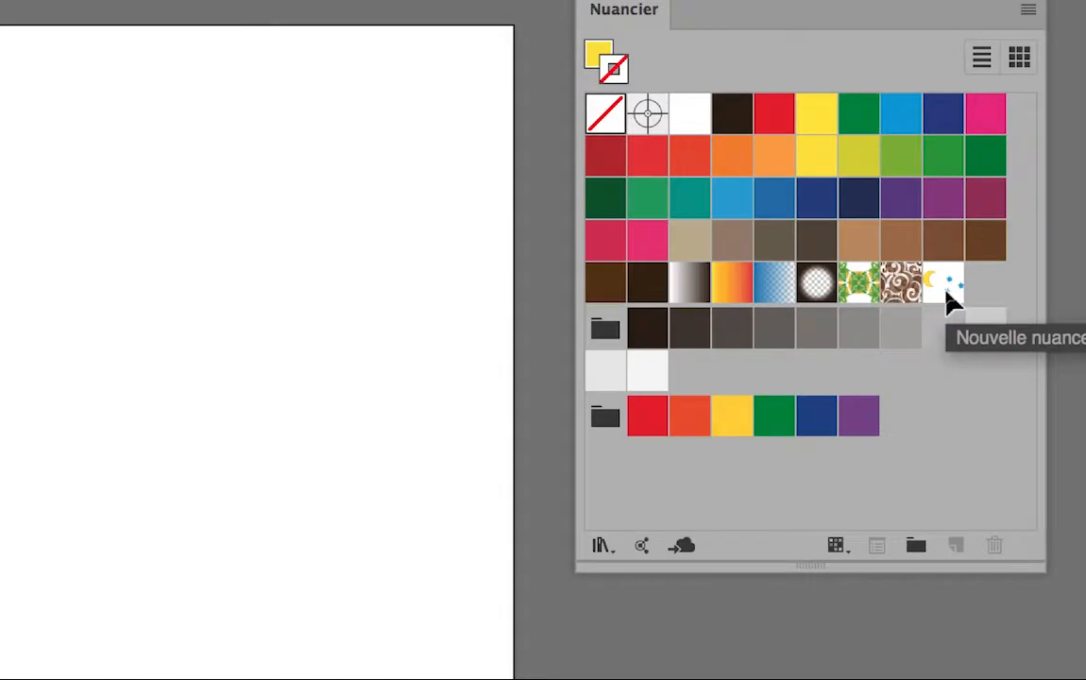
pyautogui.click(946, 290)
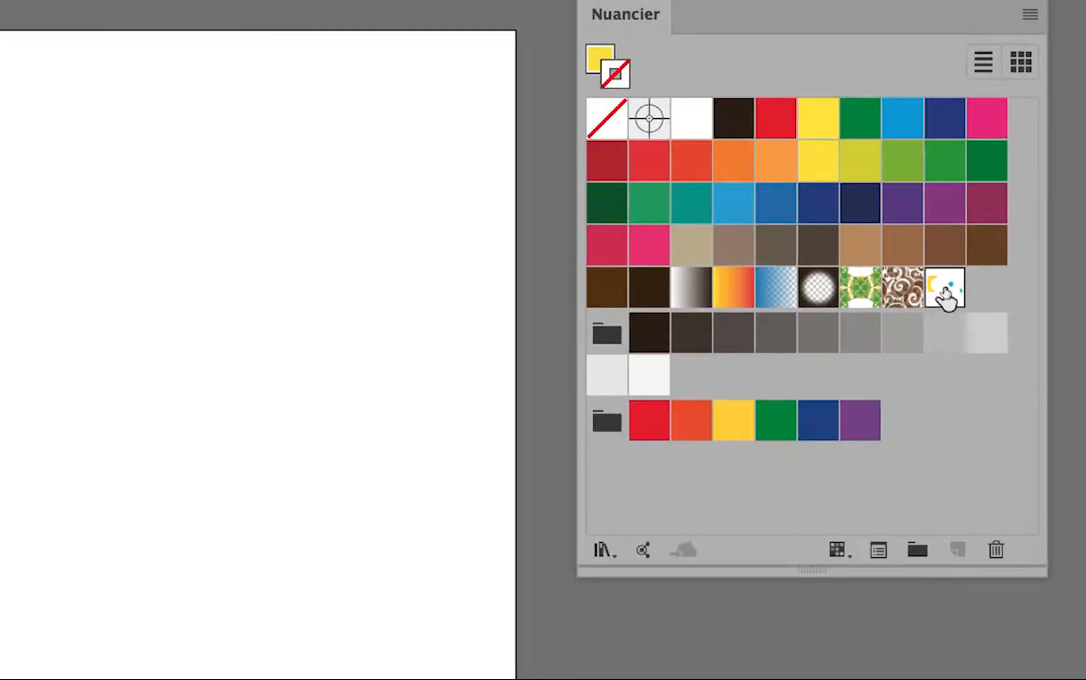
pyautogui.doubleClick(946, 291)
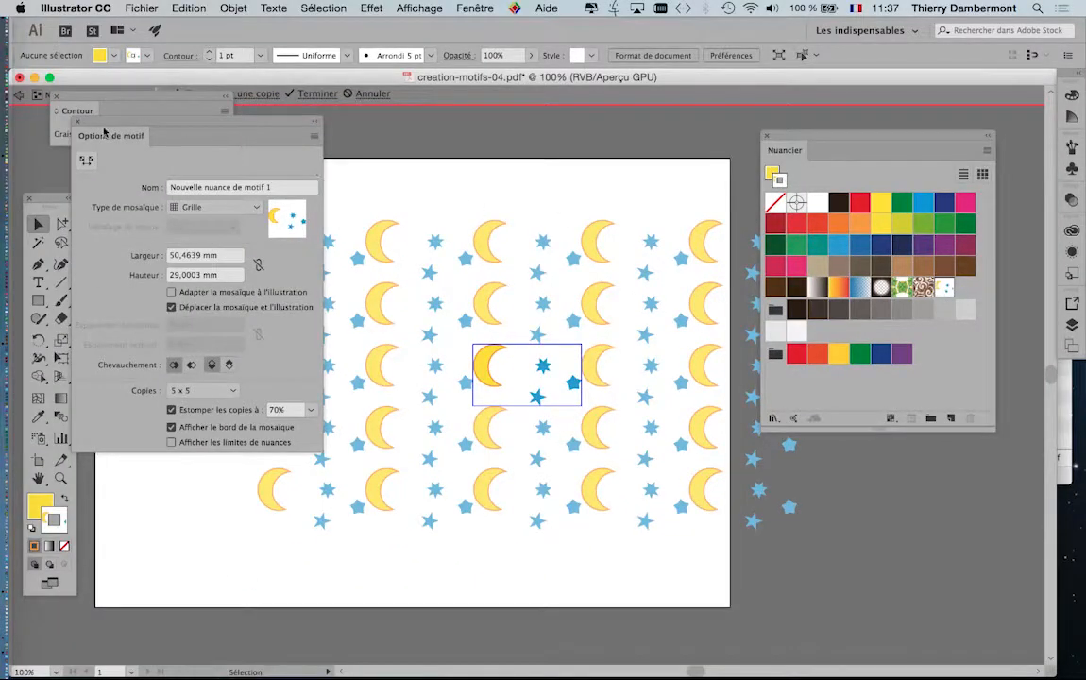
# Close the Stroke panel and move the Pattern Options panel clear of the central pattern tile
pyautogui.moveTo(94, 122); pyautogui.dragTo(134, 257)
pyautogui.click(55, 96)
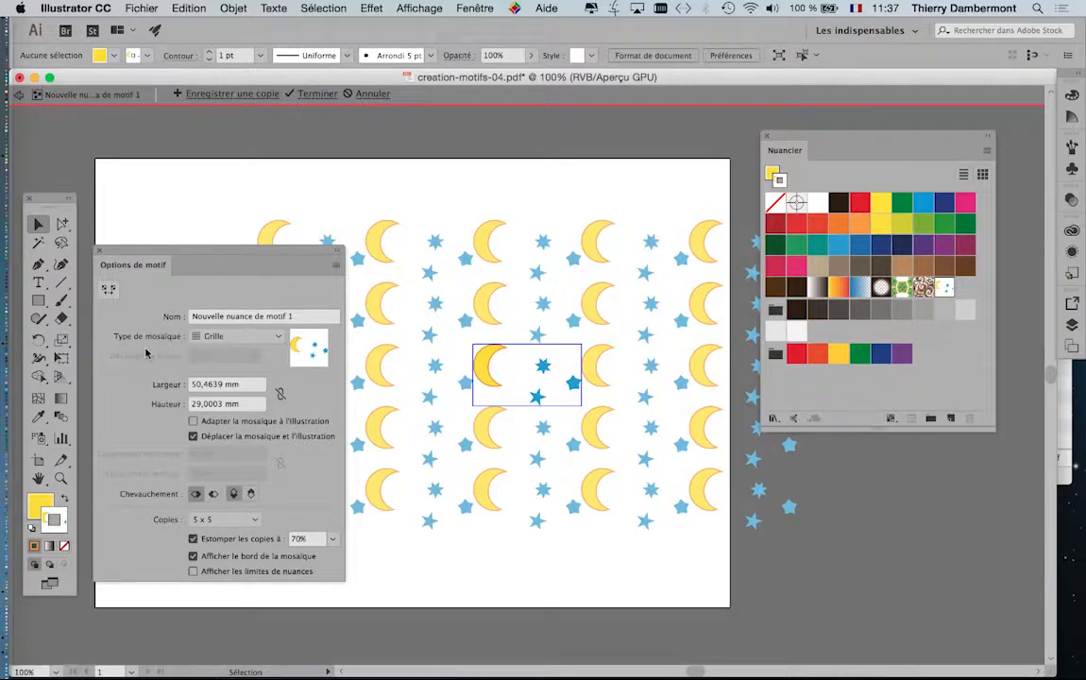
pyautogui.press('super')
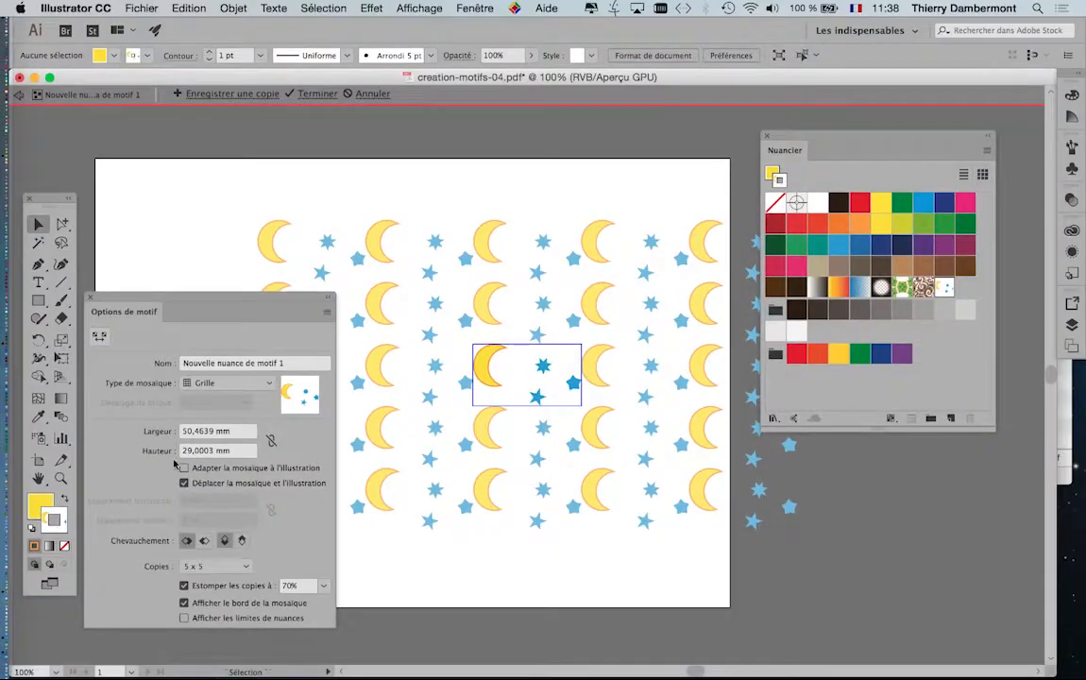
pyautogui.moveTo(226, 296); pyautogui.dragTo(252, 164)
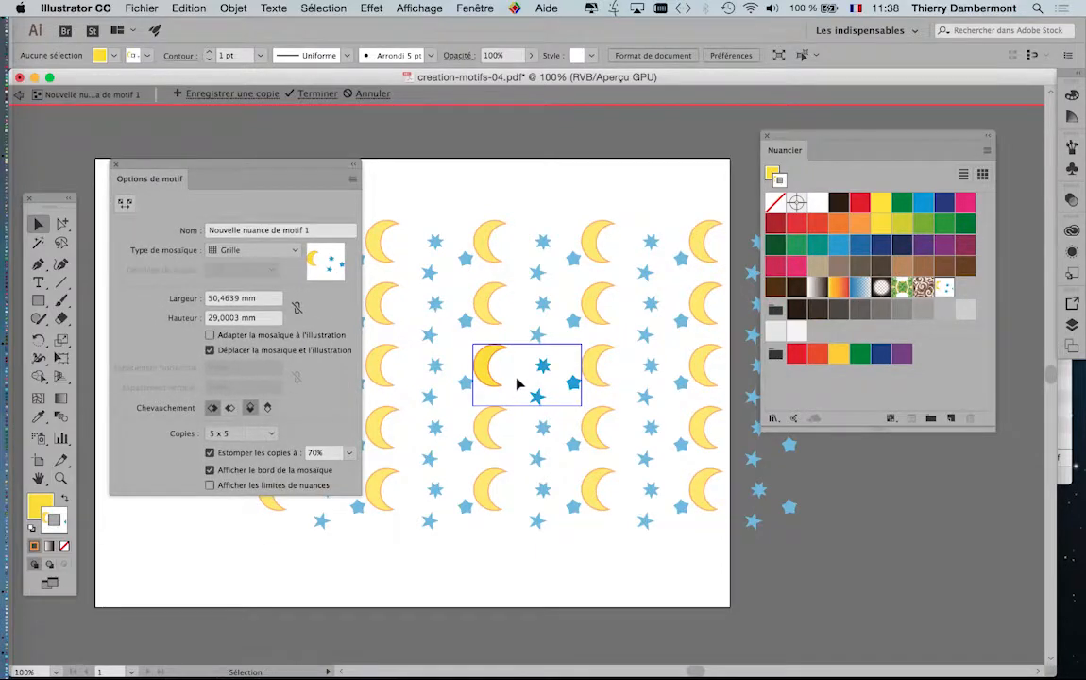
# Reposition the seven-pointed star inside the central pattern tile, closer to the moon and slightly higher
pyautogui.scroll(1, 518, 383)
pyautogui.scroll(1, 517, 381)
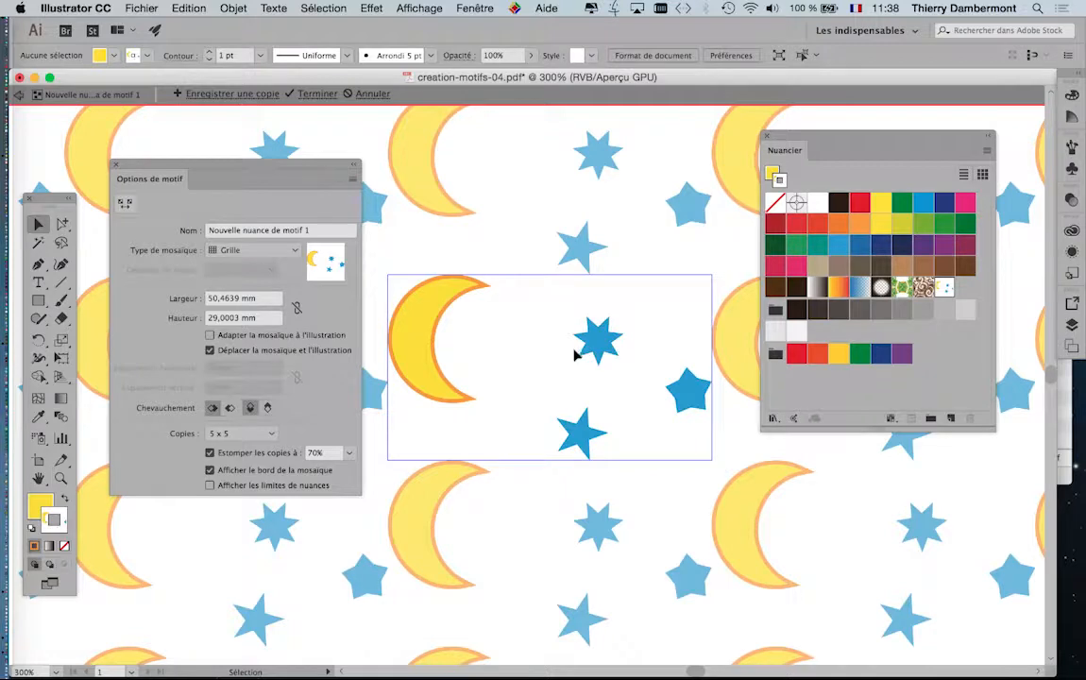
pyautogui.scroll(-2, 574, 355)
pyautogui.scroll(2, 602, 359)
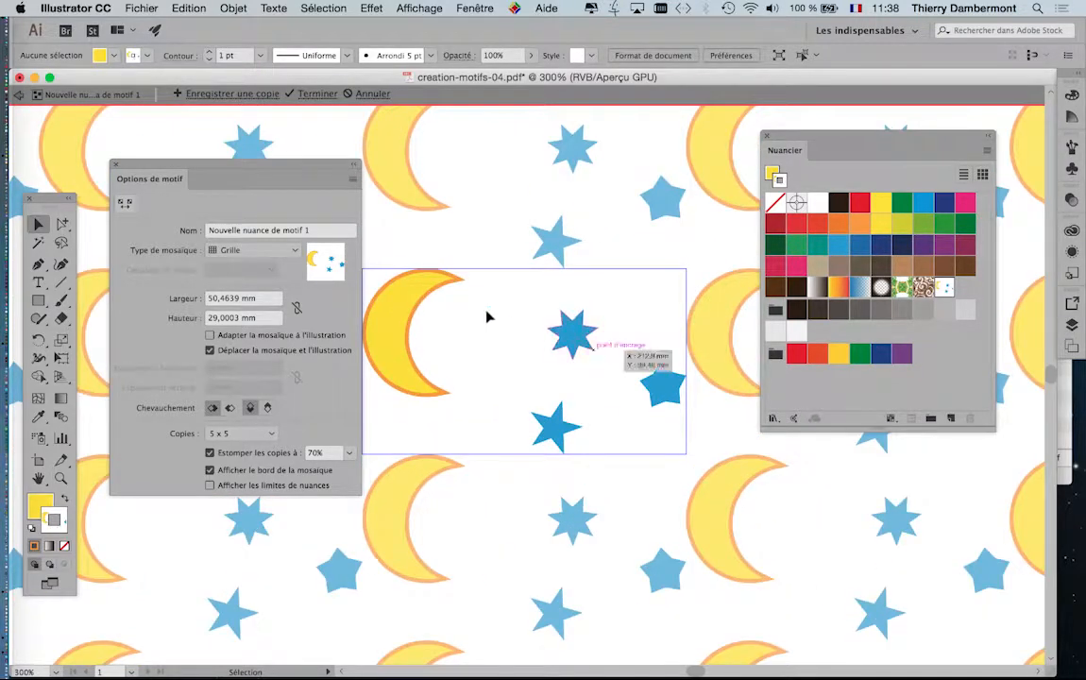
pyautogui.click(573, 345)
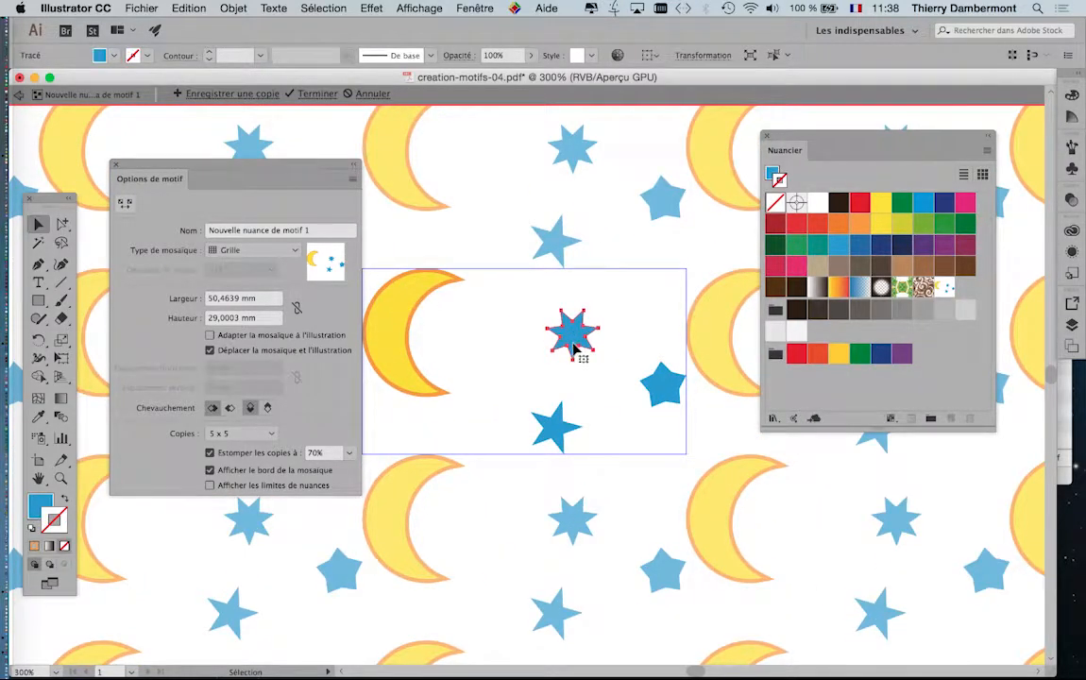
pyautogui.moveTo(573, 345); pyautogui.dragTo(546, 357)
pyautogui.press('super+minus')
pyautogui.press('super+minus')
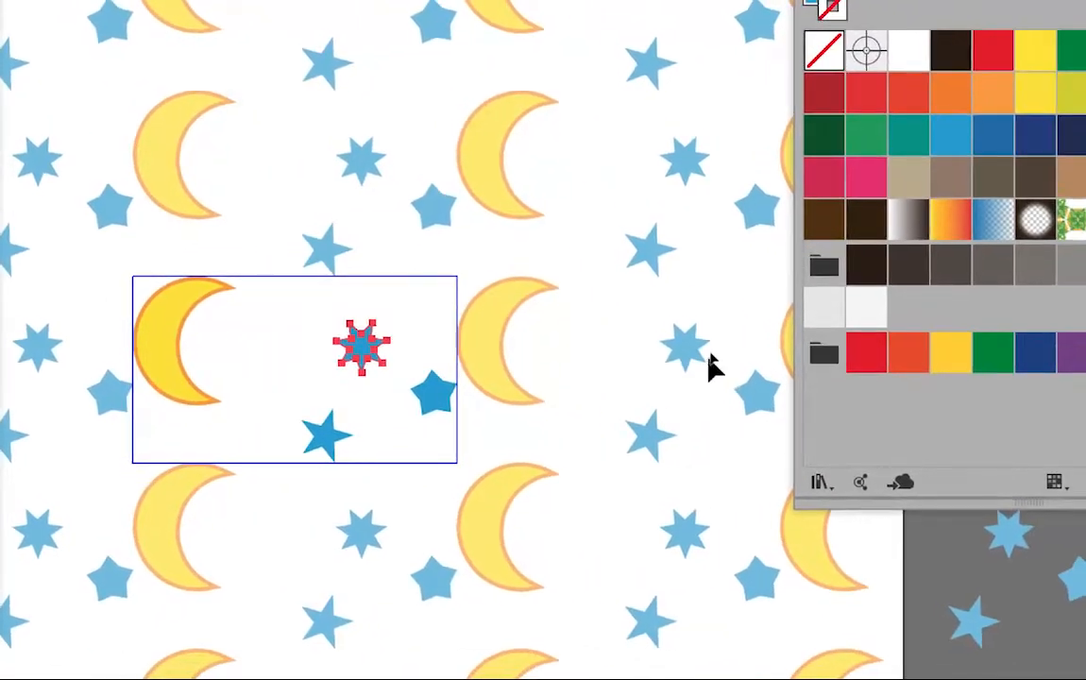
pyautogui.click(842, 351)
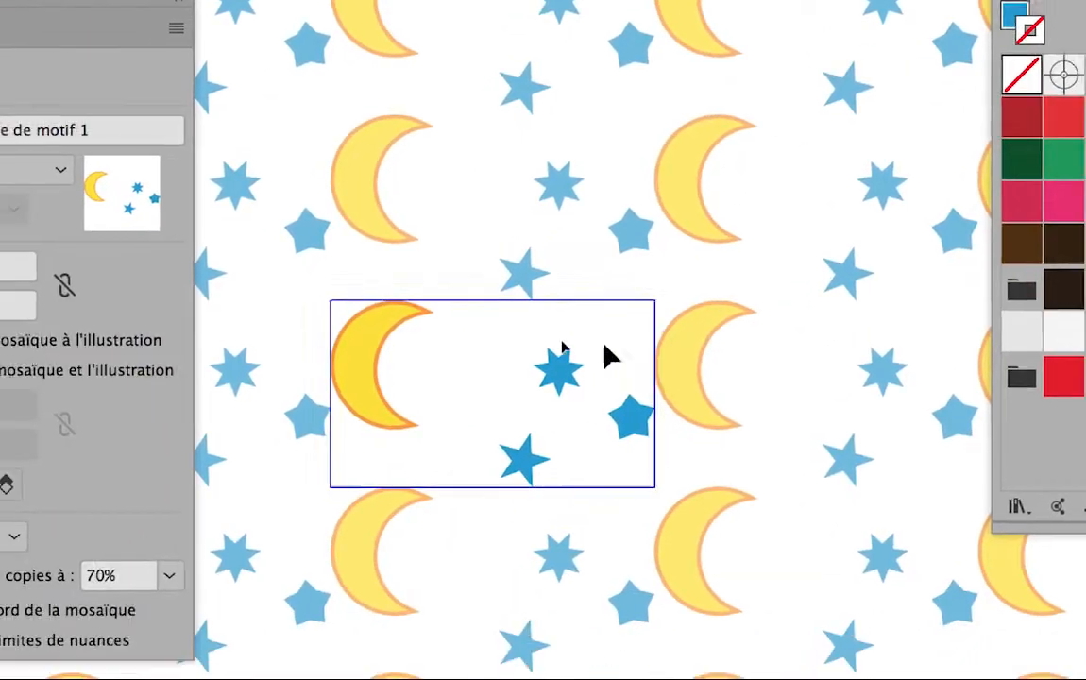
pyautogui.click(457, 526)
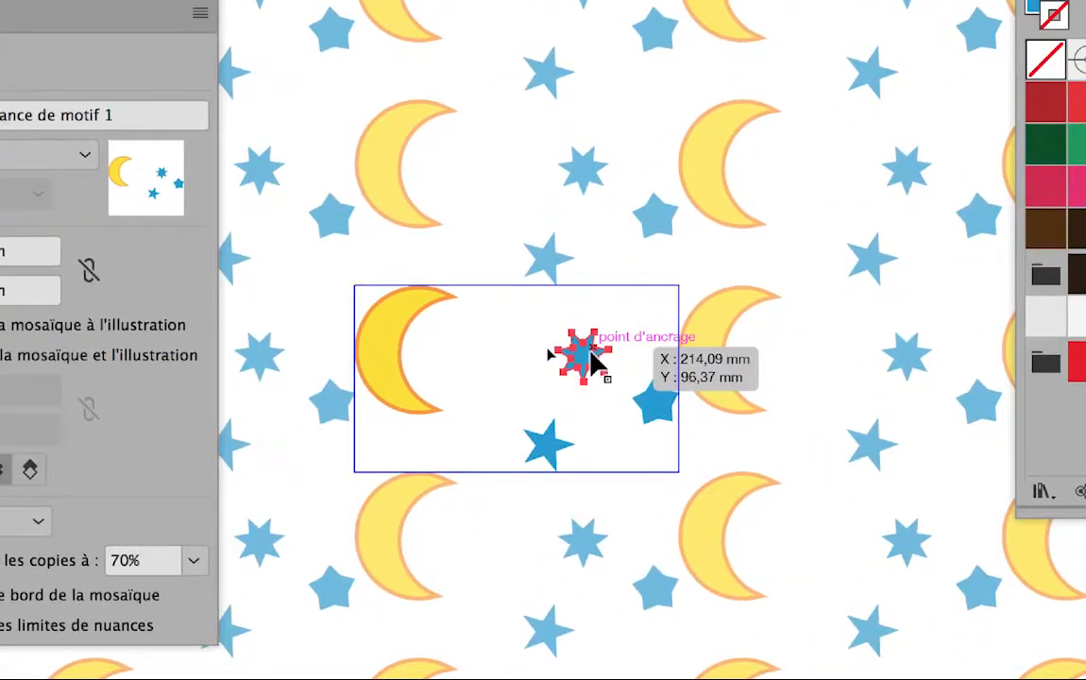
pyautogui.moveTo(590, 364); pyautogui.dragTo(537, 349)
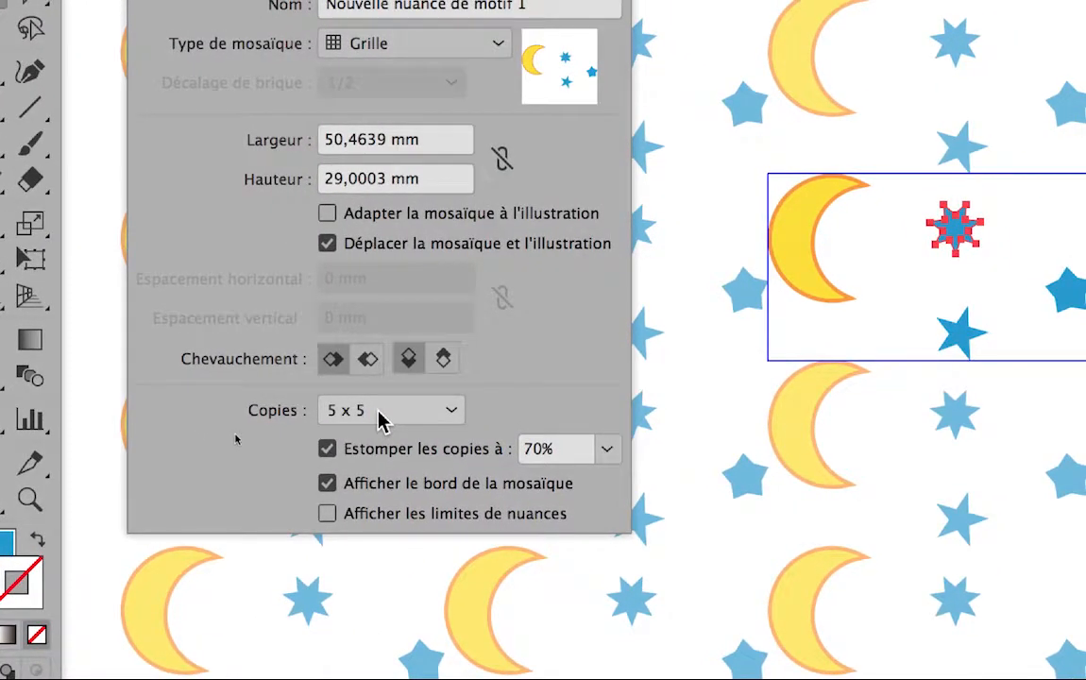
# Set the number of displayed pattern copies to 1 x 1
pyautogui.click(379, 416)
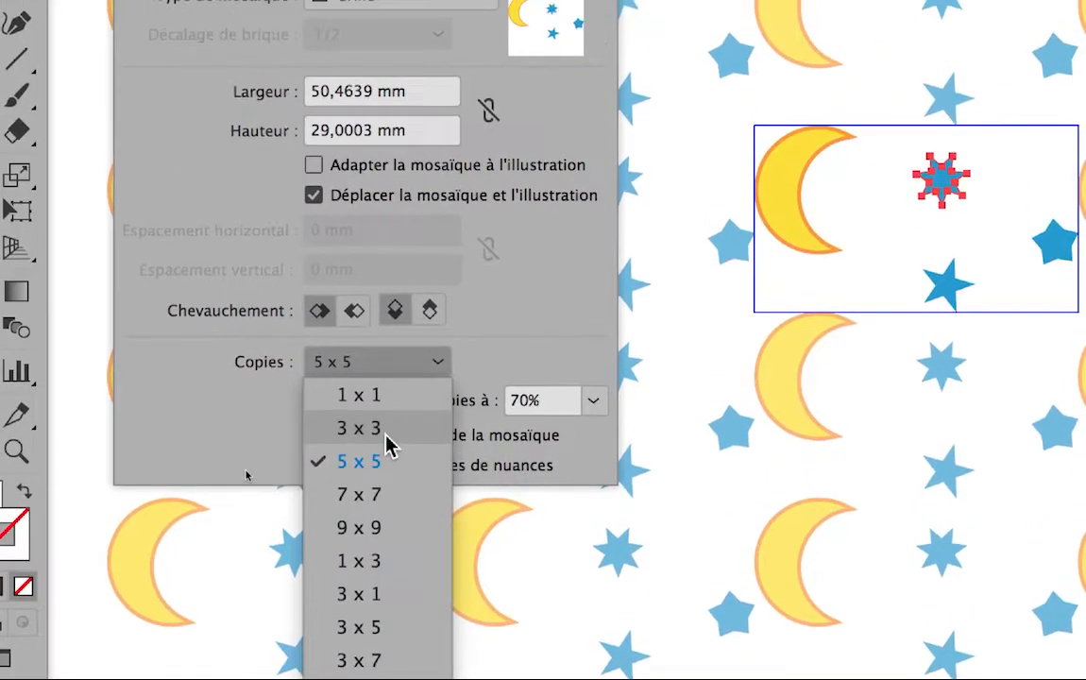
pyautogui.click(386, 405)
pyautogui.click(387, 346)
pyautogui.click(385, 440)
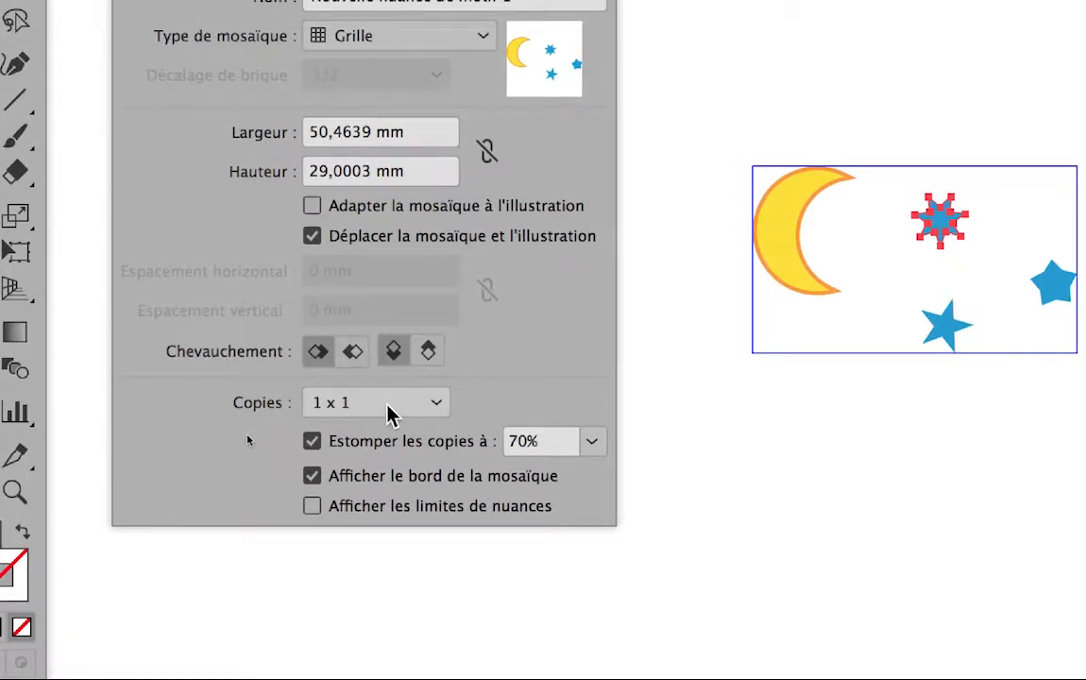
# Set the displayed pattern copies to 9 x 9 and turn off the dimming of the copies
pyautogui.click(389, 413)
pyautogui.click(387, 452)
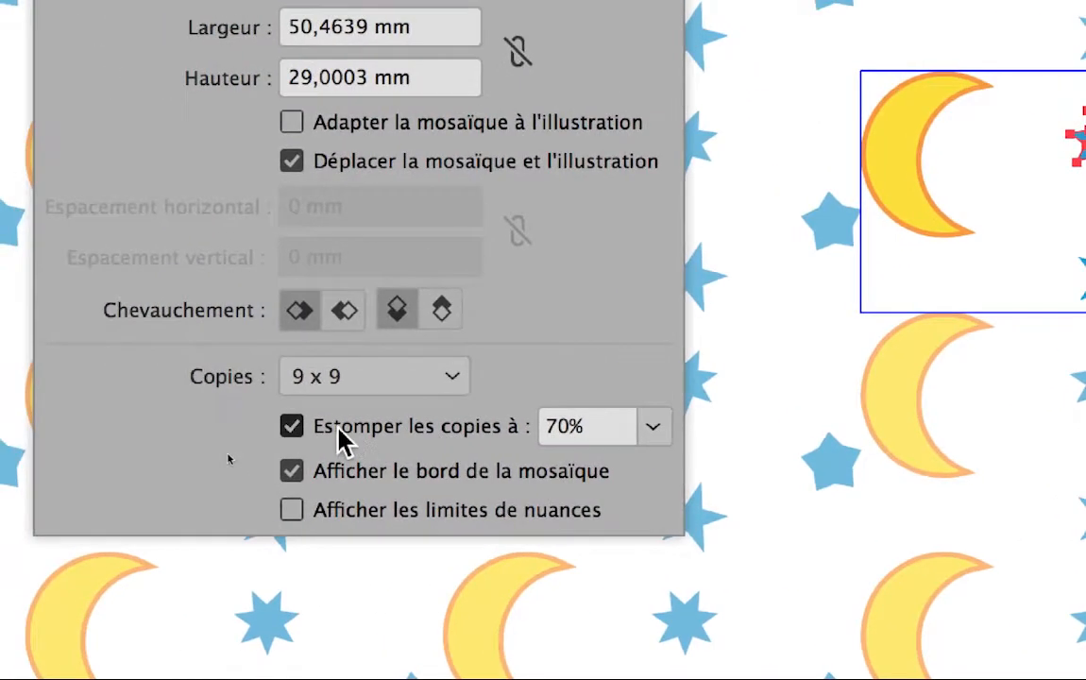
pyautogui.click(328, 430)
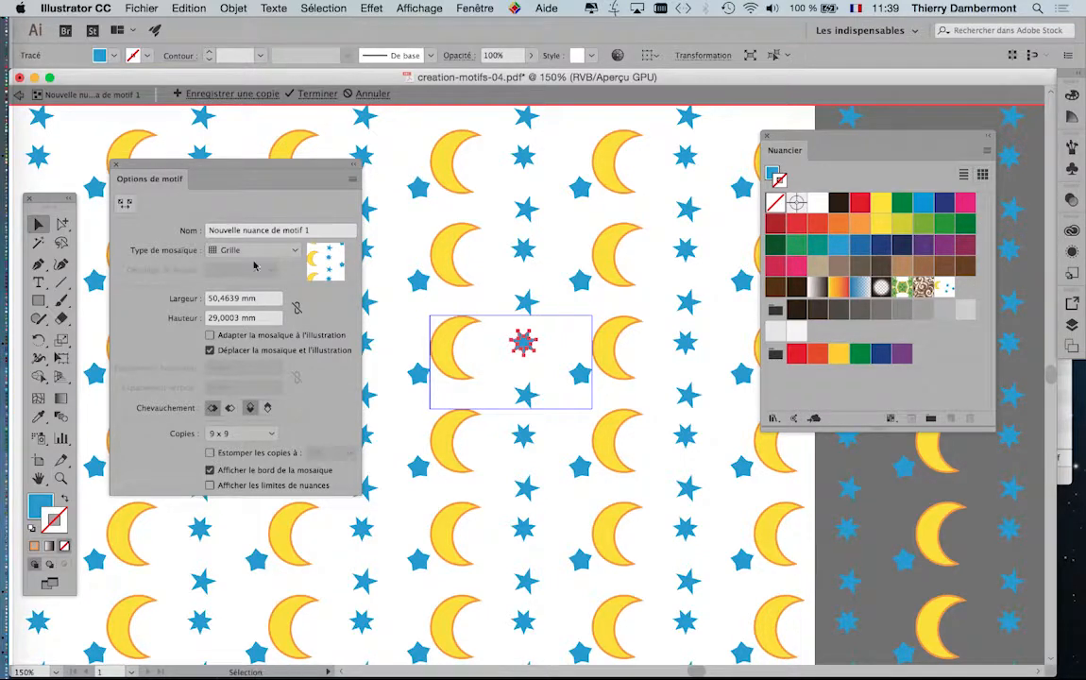
# Move the Pattern Options panel lower and exit pattern editing mode
pyautogui.moveTo(281, 165); pyautogui.dragTo(324, 265)
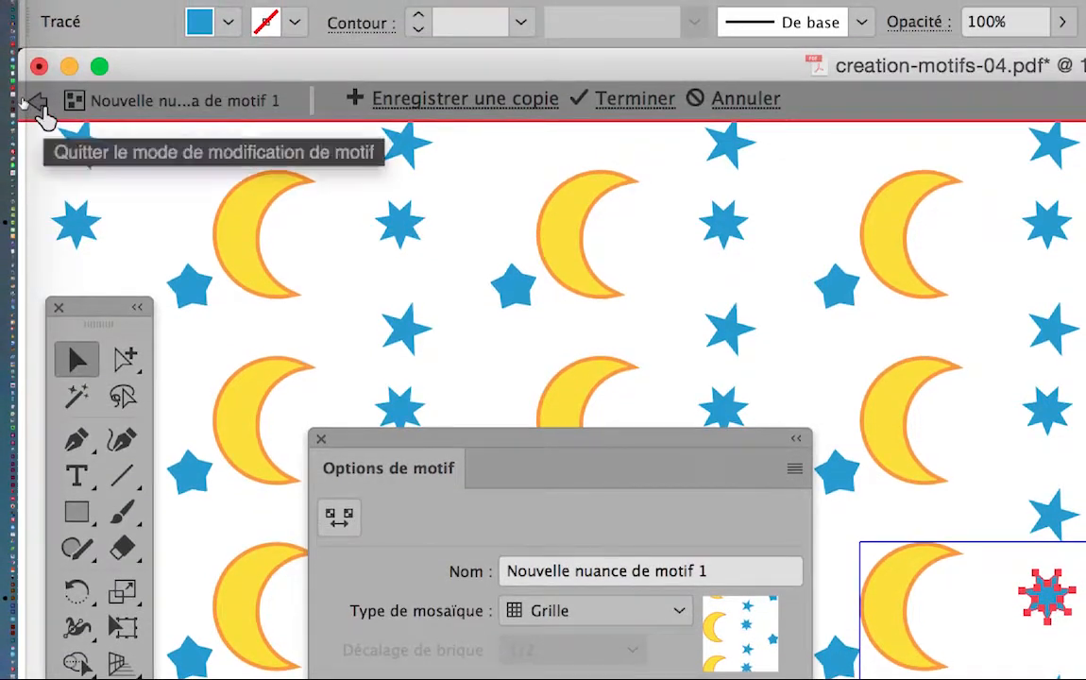
pyautogui.click(42, 108)
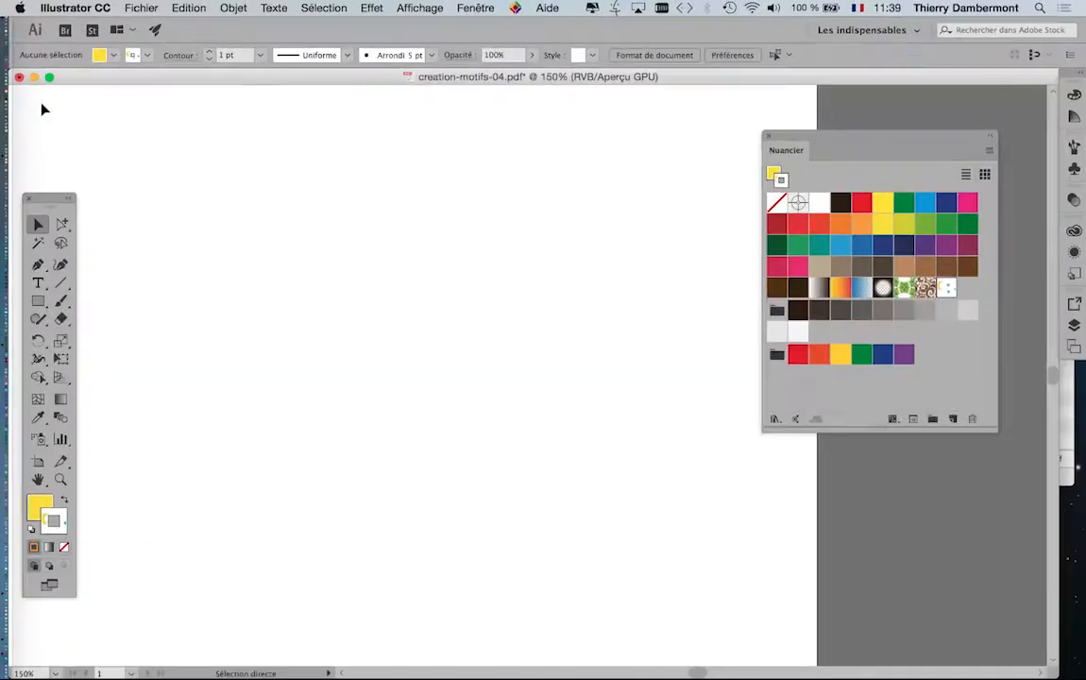
pyautogui.scroll(-1, 546, 428)
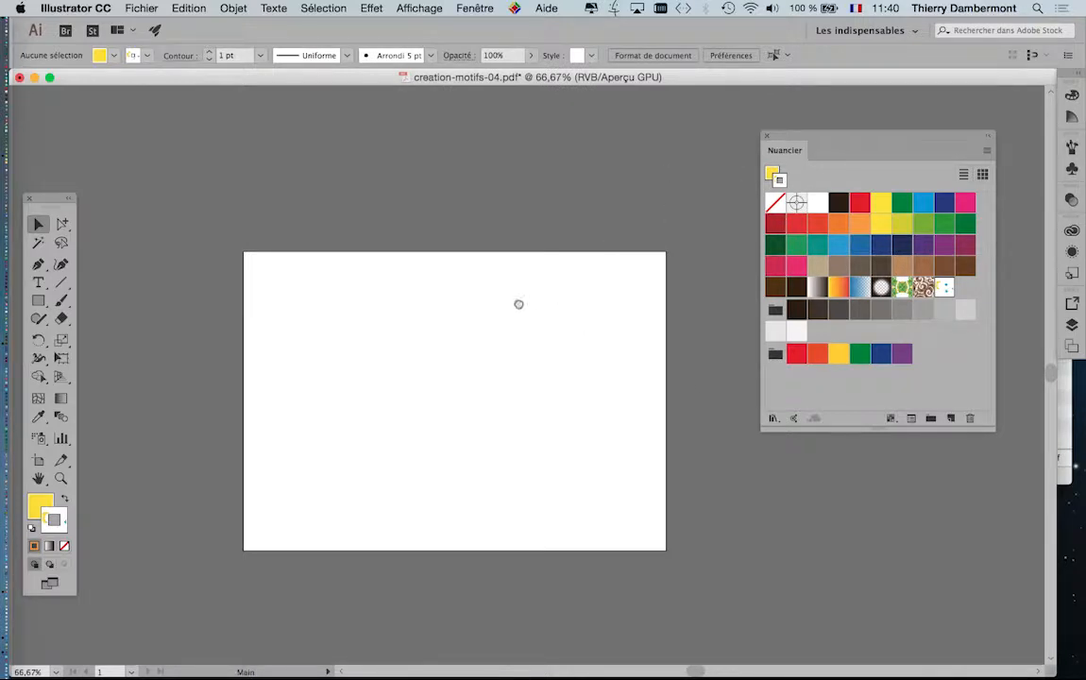
pyautogui.moveTo(516, 301); pyautogui.dragTo(281, 136)
pyautogui.moveTo(277, 190); pyautogui.dragTo(223, 189)
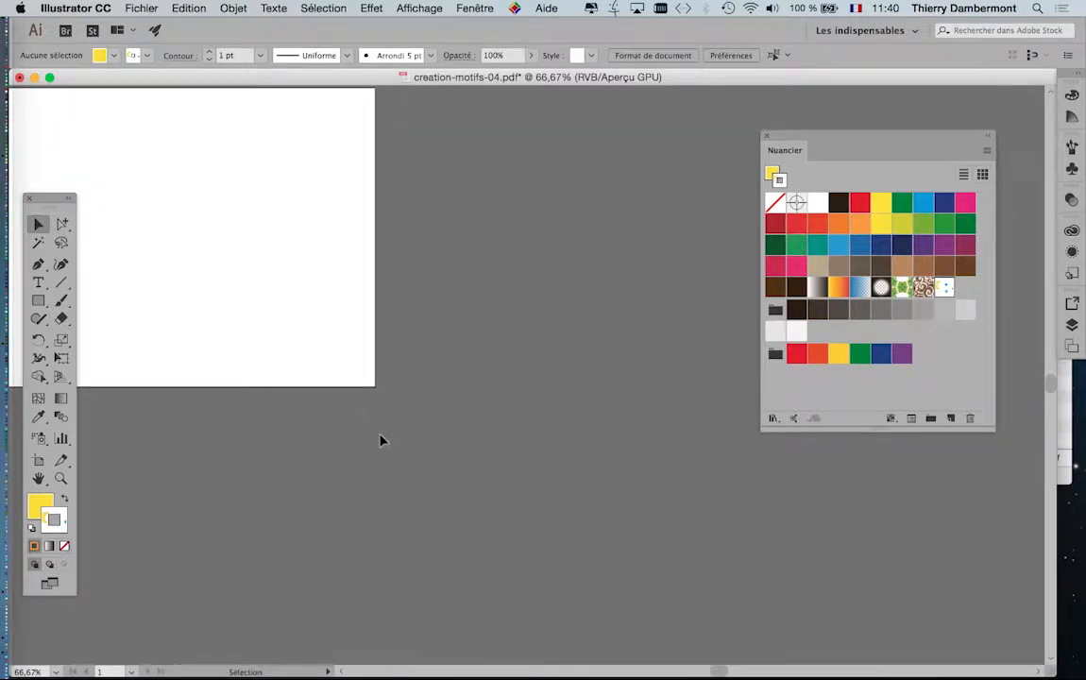
# Open the moon and stars pattern swatch for editing and return to the artboard
pyautogui.doubleClick(946, 291)
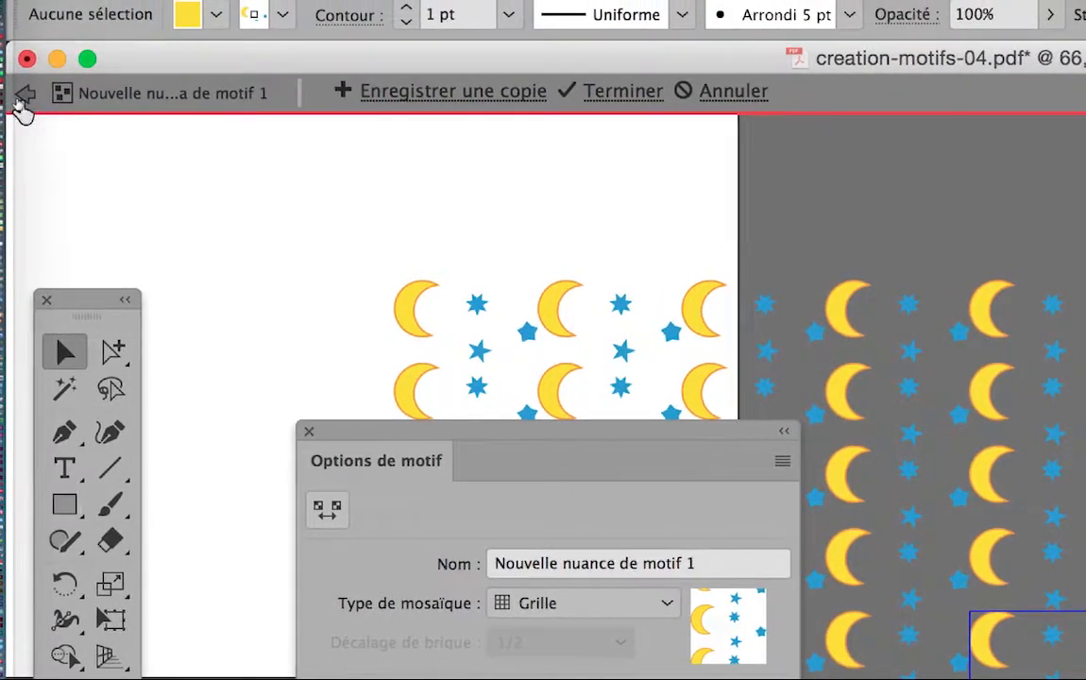
pyautogui.click(20, 98)
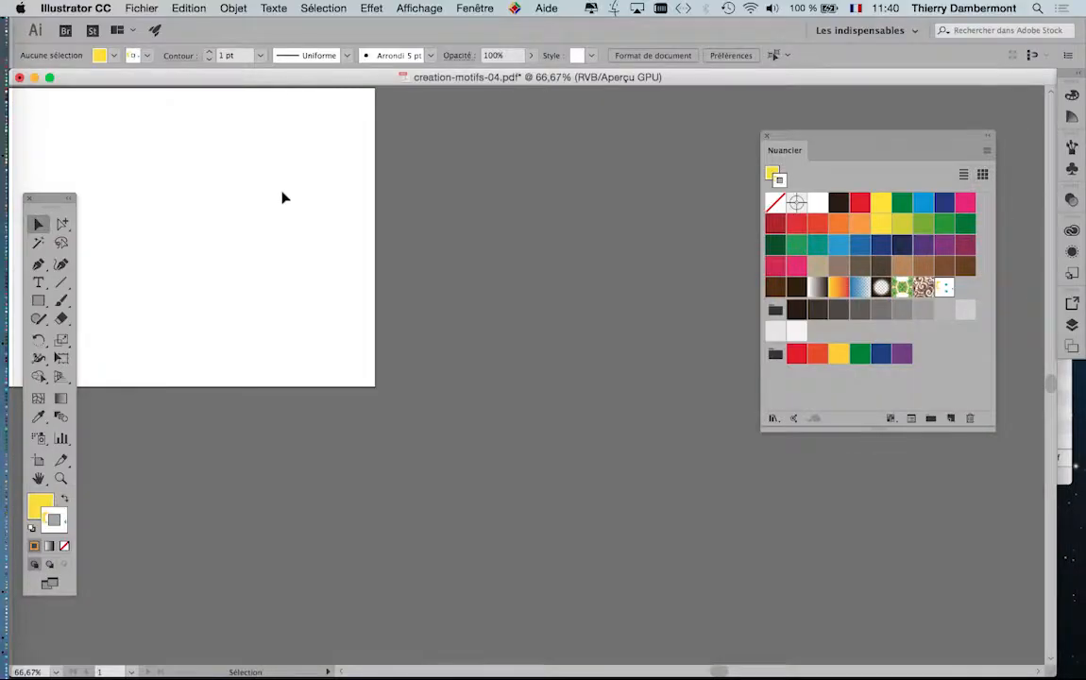
# Reopen the moon and stars pattern swatch in pattern editing mode, with the central tile in clear view
pyautogui.keyDown('alt'); pyautogui.keyDown('super'); pyautogui.click(547, 287); pyautogui.keyUp('super'); pyautogui.keyUp('alt')
pyautogui.moveTo(253, 202); pyautogui.dragTo(446, 242)
pyautogui.scroll(4, 397, 286)
pyautogui.press('super+plus')
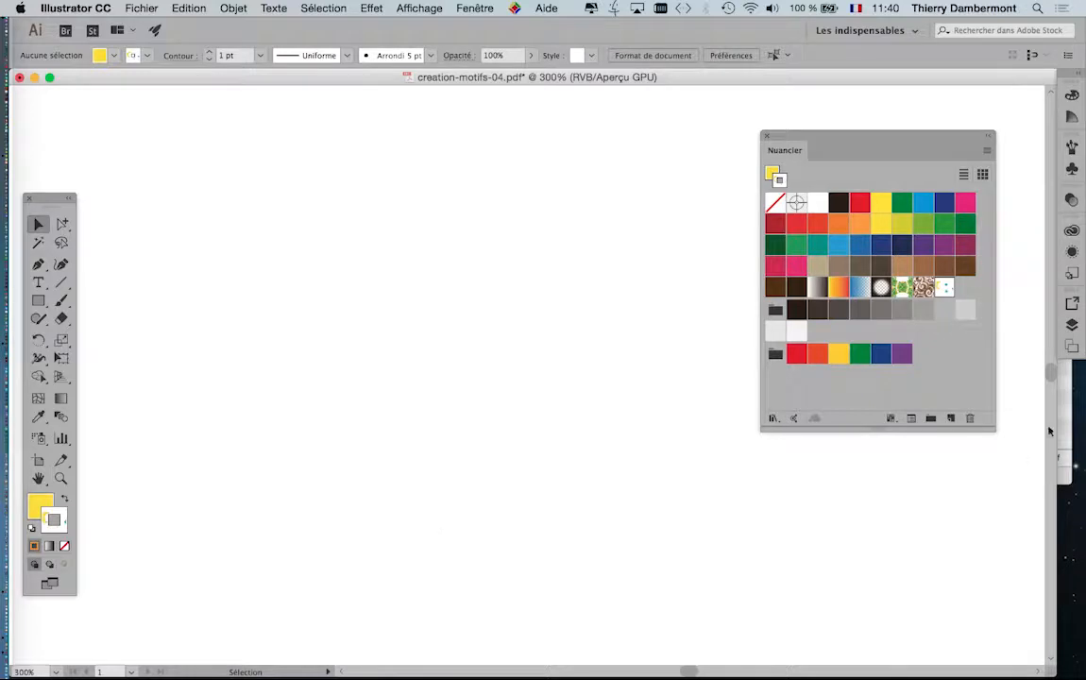
pyautogui.doubleClick(946, 287)
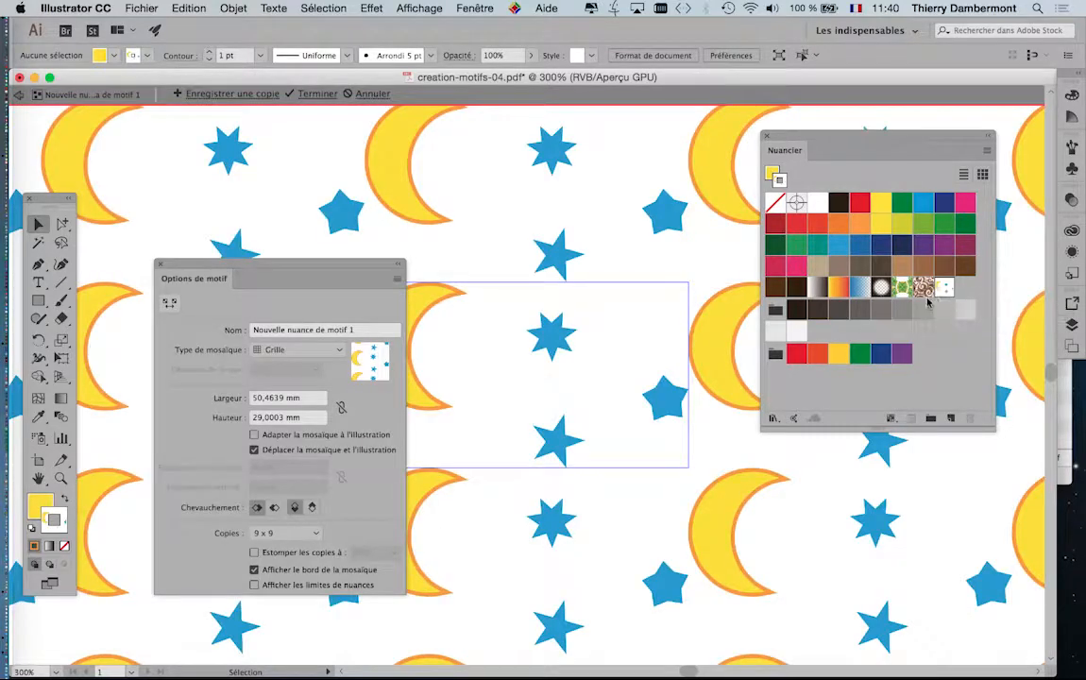
pyautogui.press('super+minus')
pyautogui.press('super+minus')
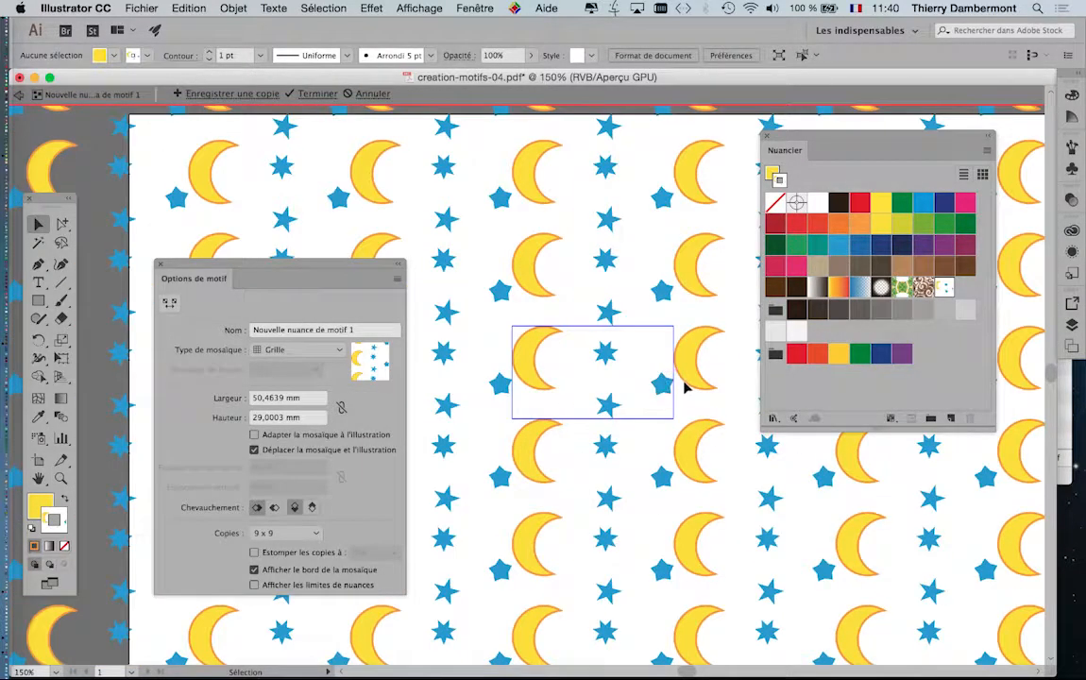
pyautogui.moveTo(650, 355); pyautogui.dragTo(592, 295)
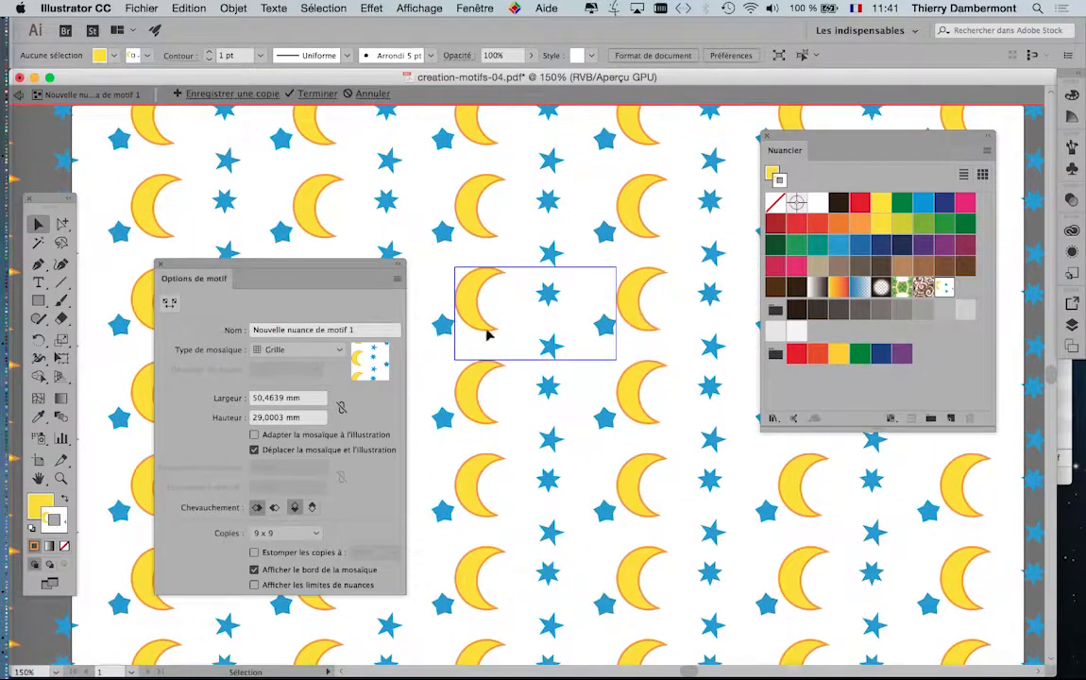
# Move the Pattern Options and Swatches panels away from the central tile to clear the view of the repeating pattern
pyautogui.moveTo(353, 270); pyautogui.dragTo(291, 133)
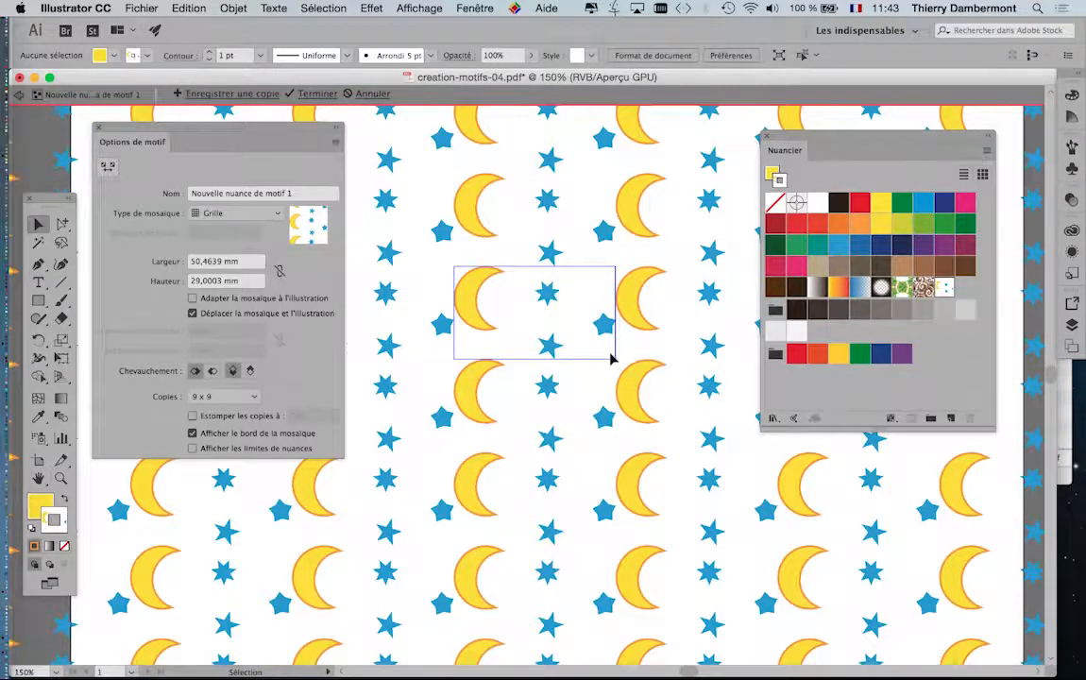
pyautogui.scroll(-2, 613, 359)
pyautogui.moveTo(820, 140); pyautogui.dragTo(949, 144)
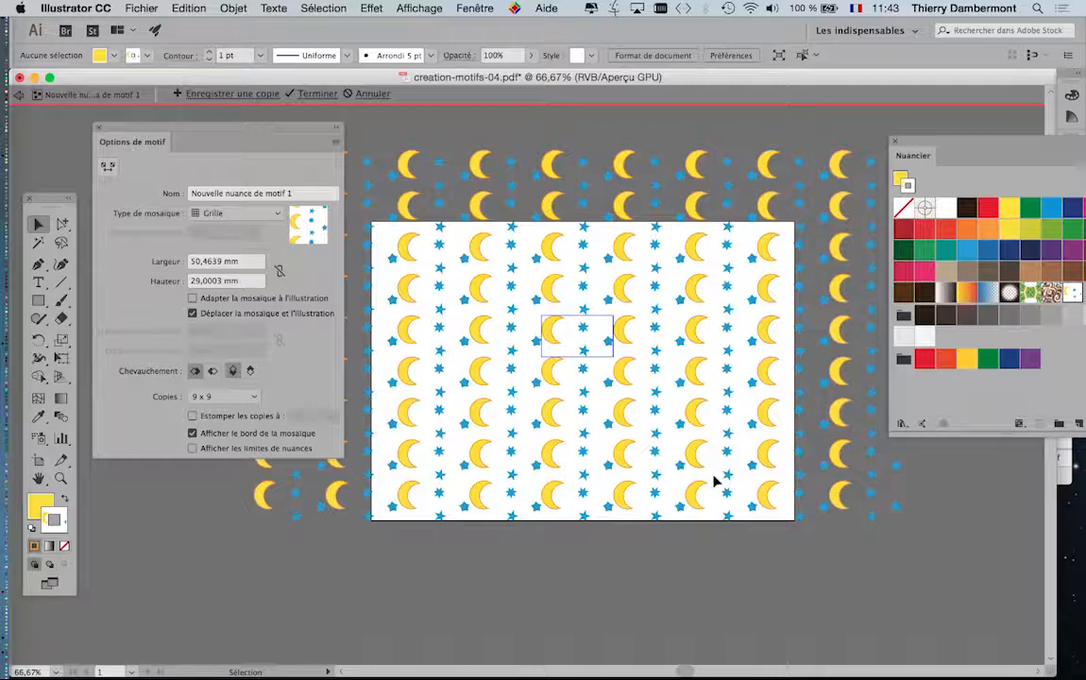
pyautogui.scroll(2, 609, 373)
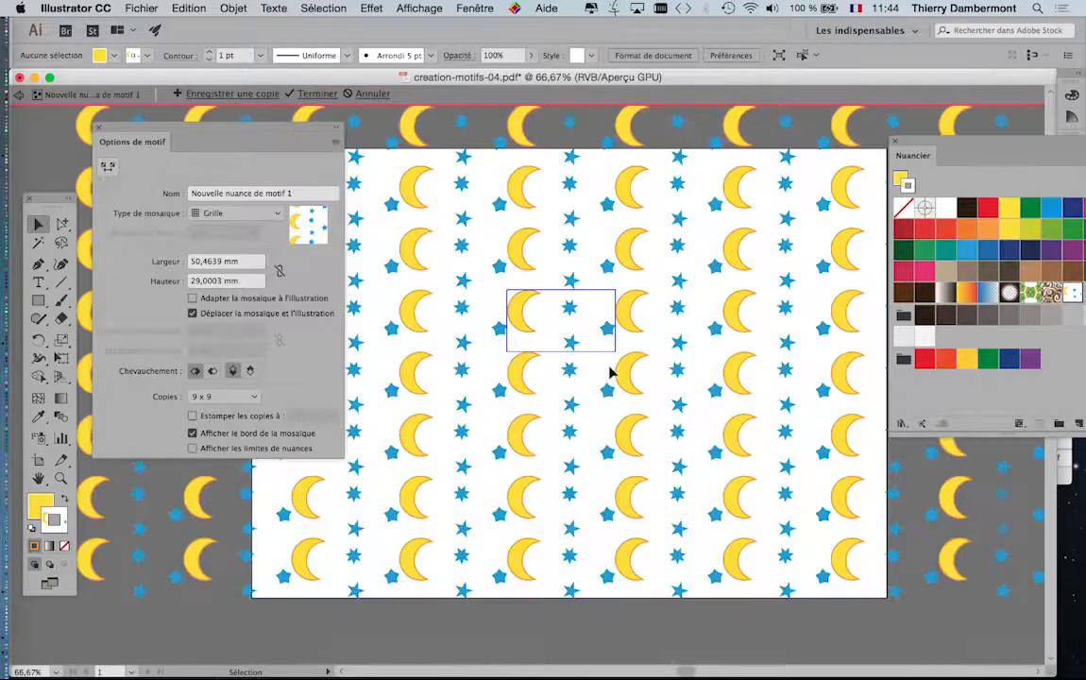